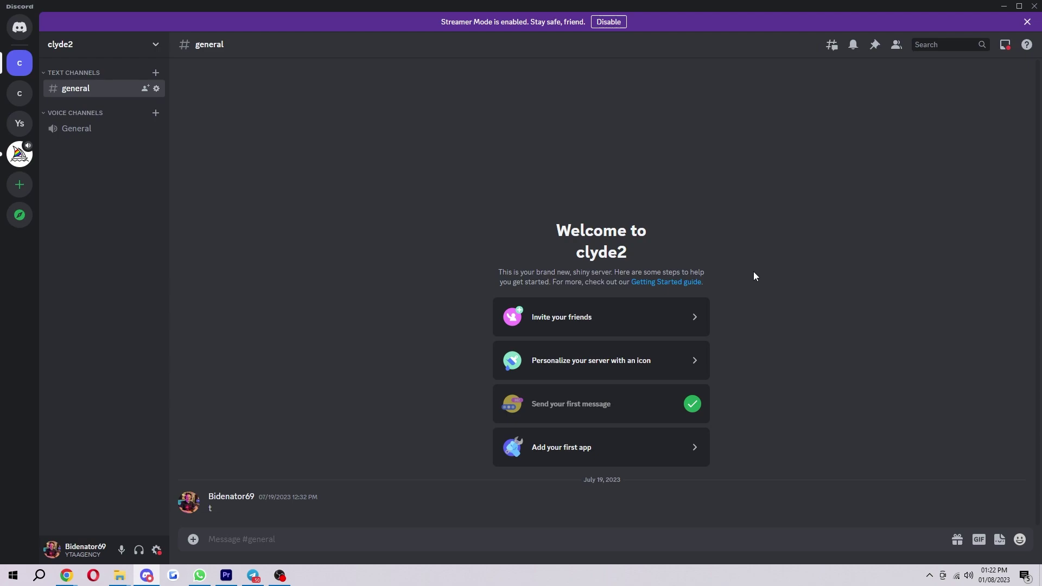
Open your own profile popup from your avatar in the bottom-left user panel
{"action": "left_click", "coordinate": [98, 551]}
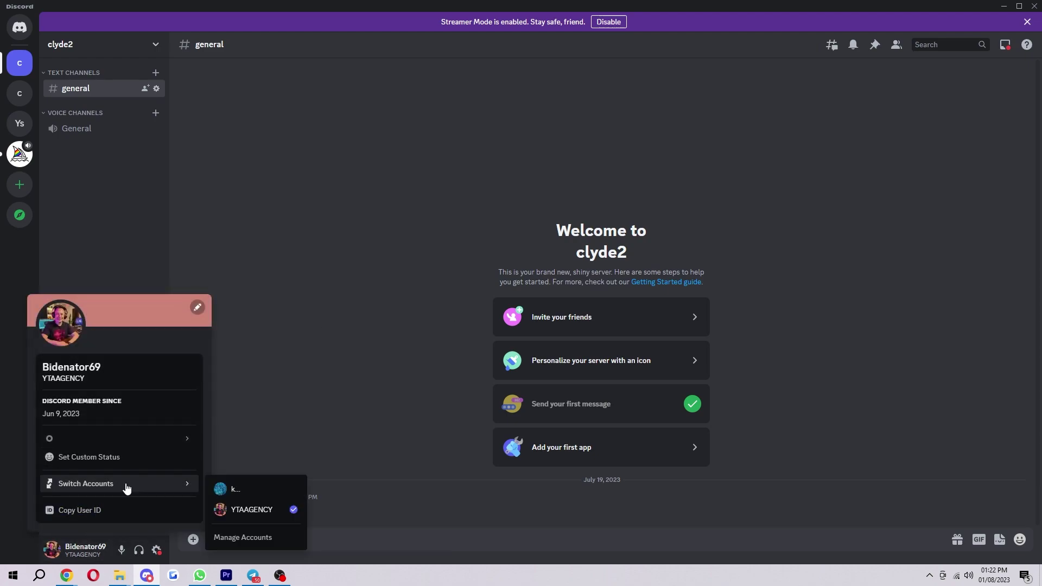